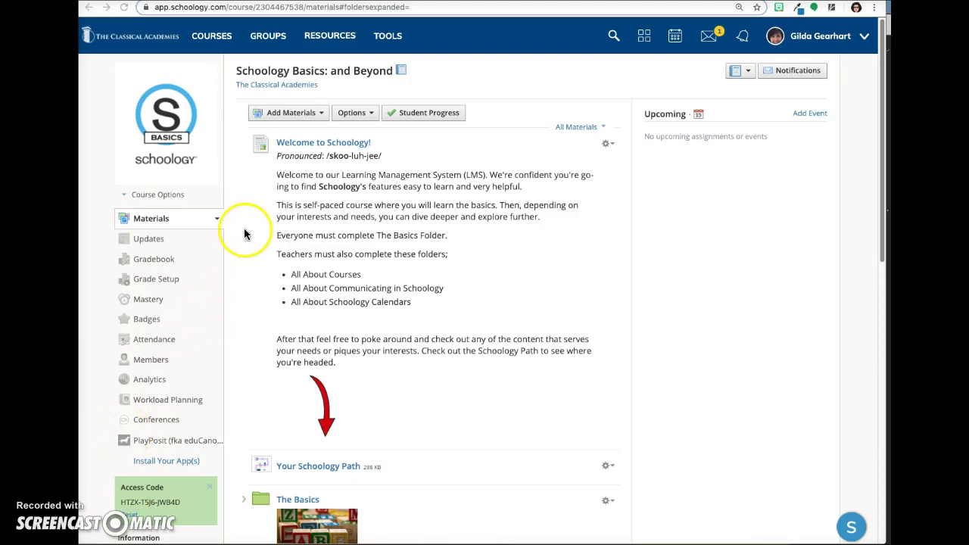
- Start a new assignment and paste the two-sentence description into the Description editor
click(287, 112)
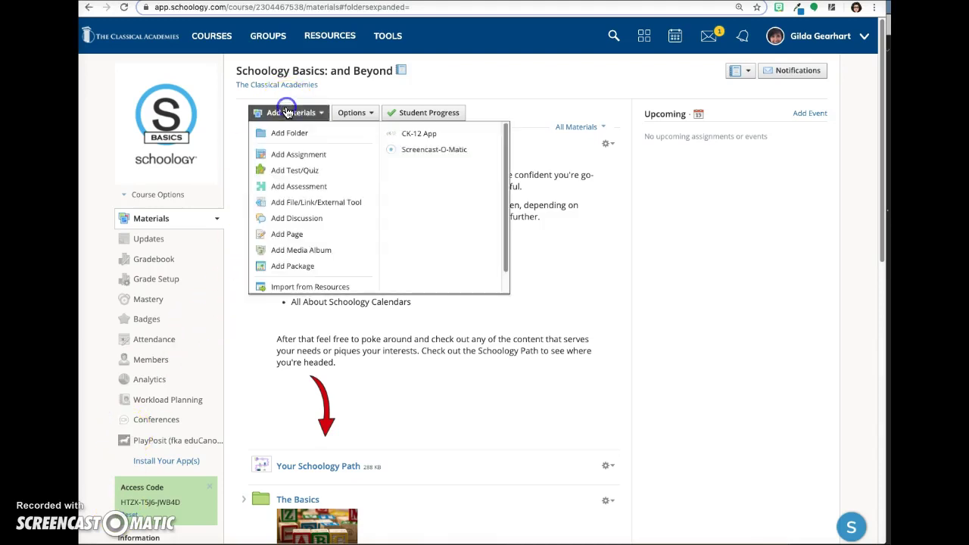
click(292, 156)
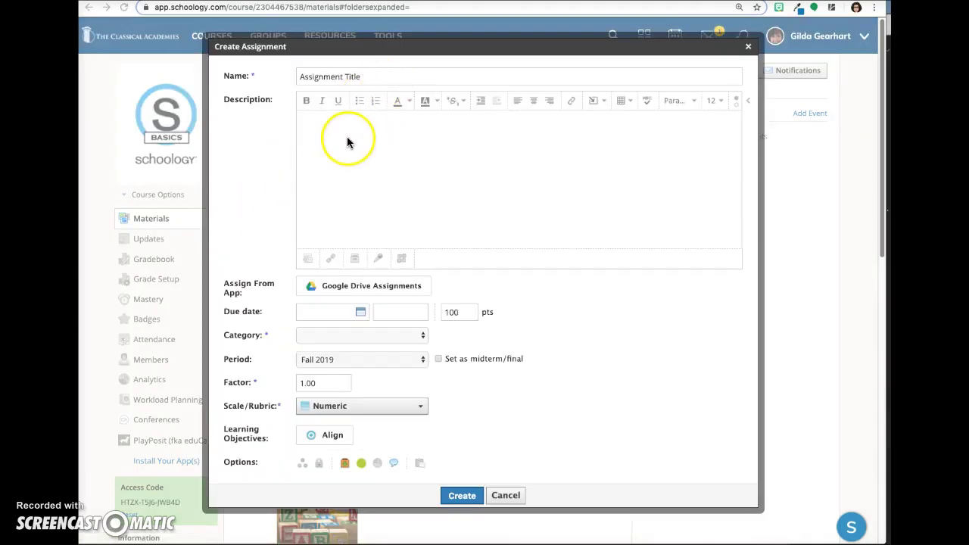
click(347, 135)
text(This should include a clear explanation of what you want your students to do. This may include images, videos, and links to other websites.)
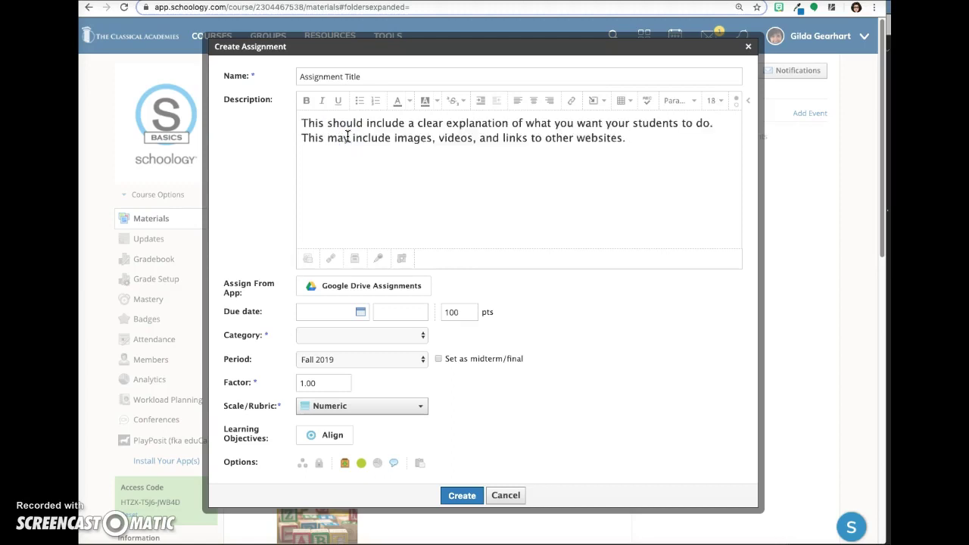
click(337, 178)
- Collapse and restore the description editor's toolbar, returning to the end of the text
click(717, 167)
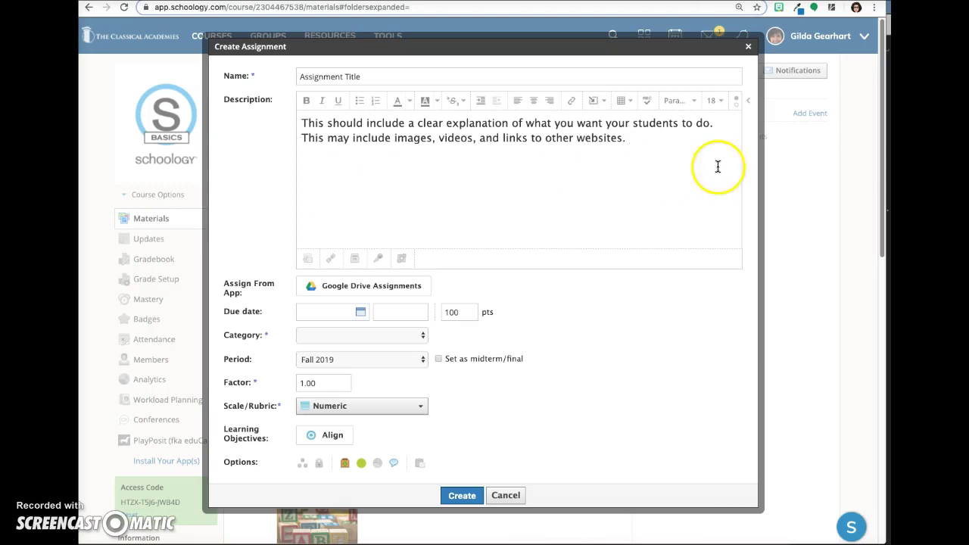
click(749, 104)
click(749, 119)
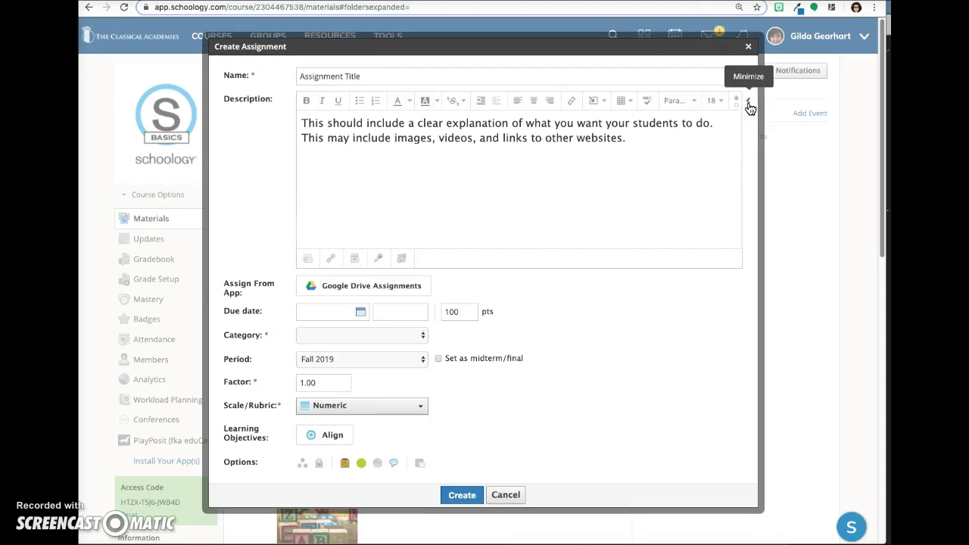
click(683, 122)
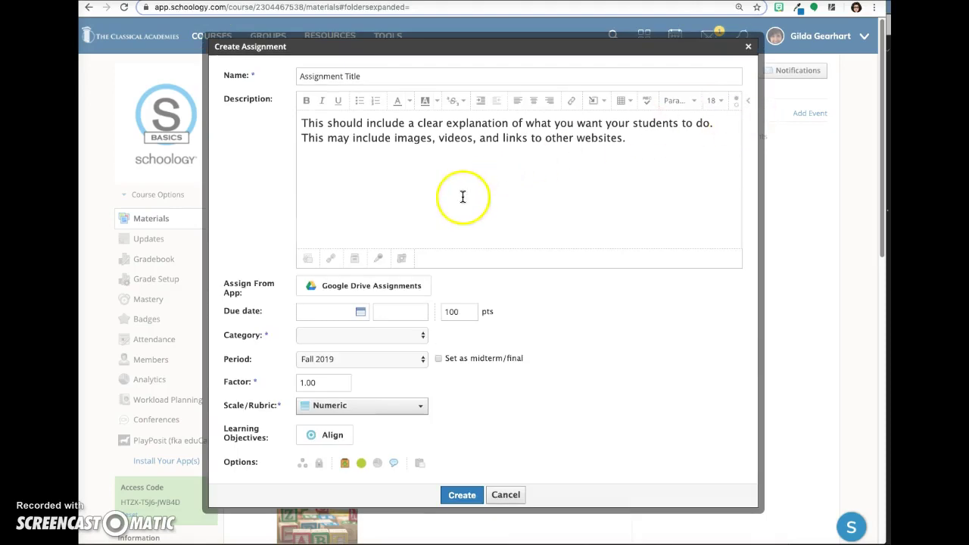
- Select all the description text and apply Clear Formatting so it shows as plain default-size text
click(310, 121)
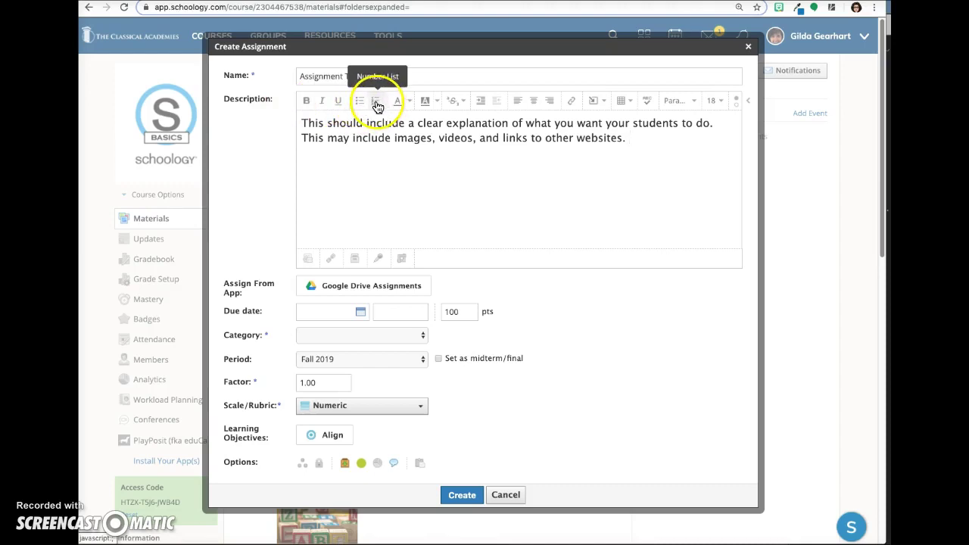
click(459, 108)
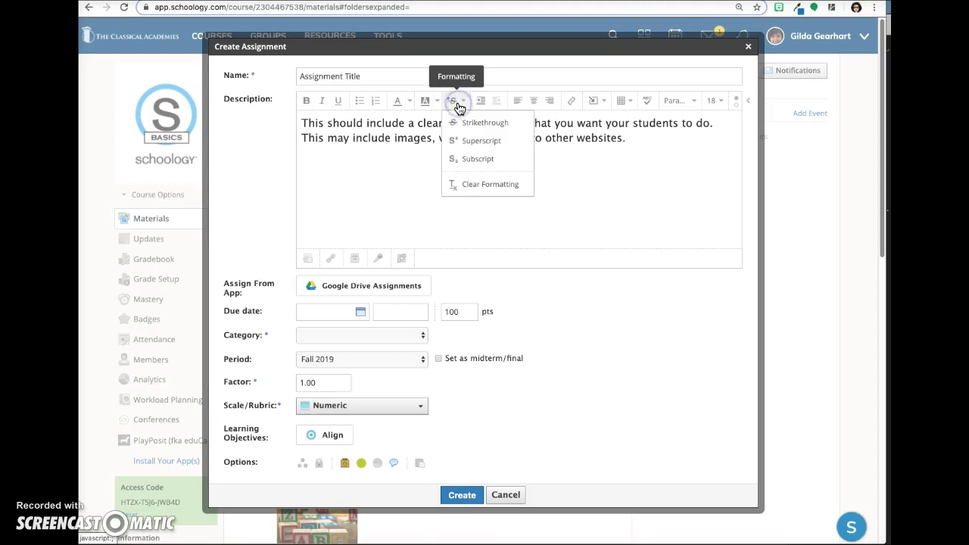
click(477, 187)
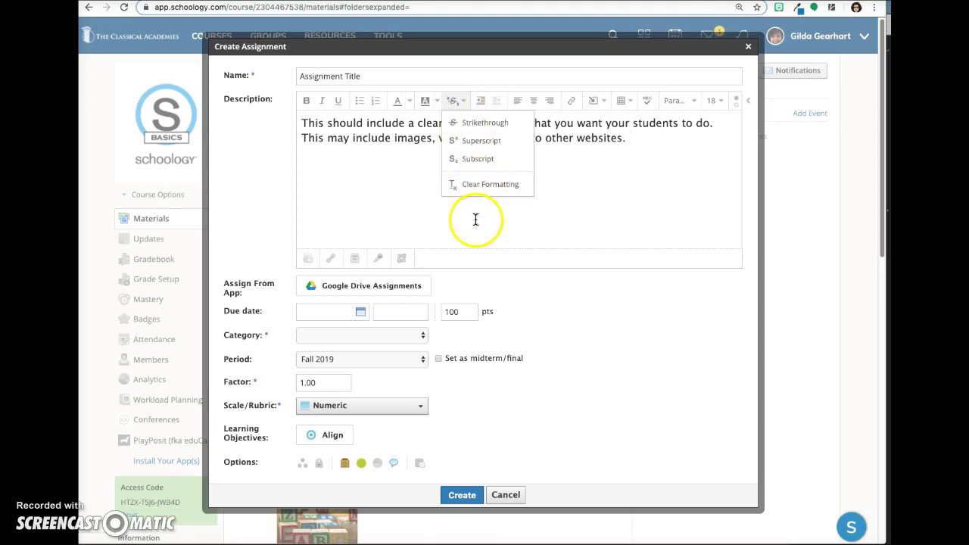
click(475, 219)
click(389, 138)
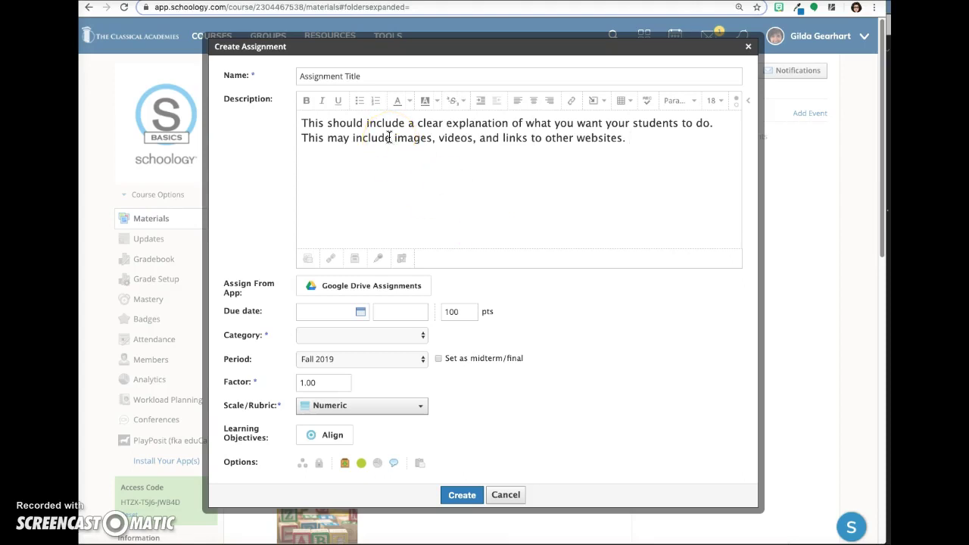
click(384, 157)
click(384, 157)
key(ctrl+a)
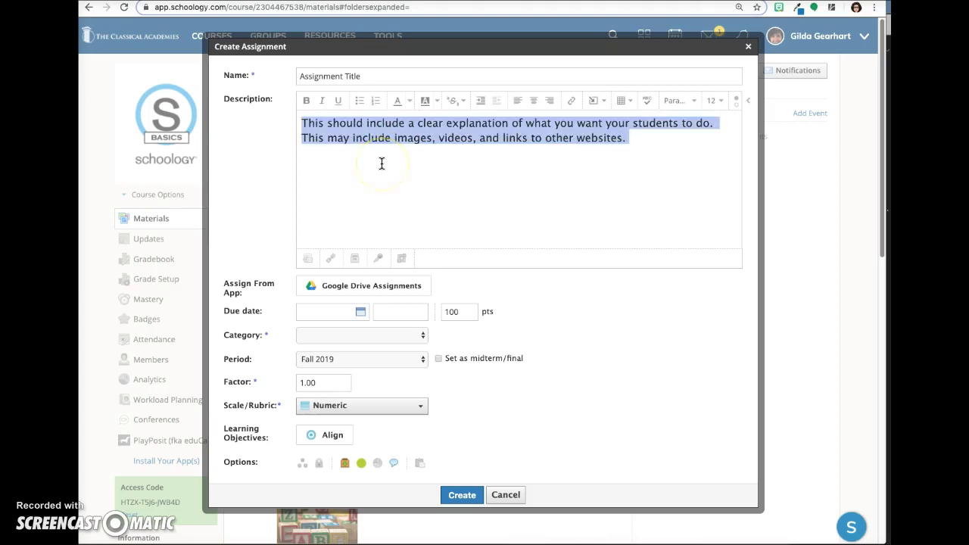
click(454, 100)
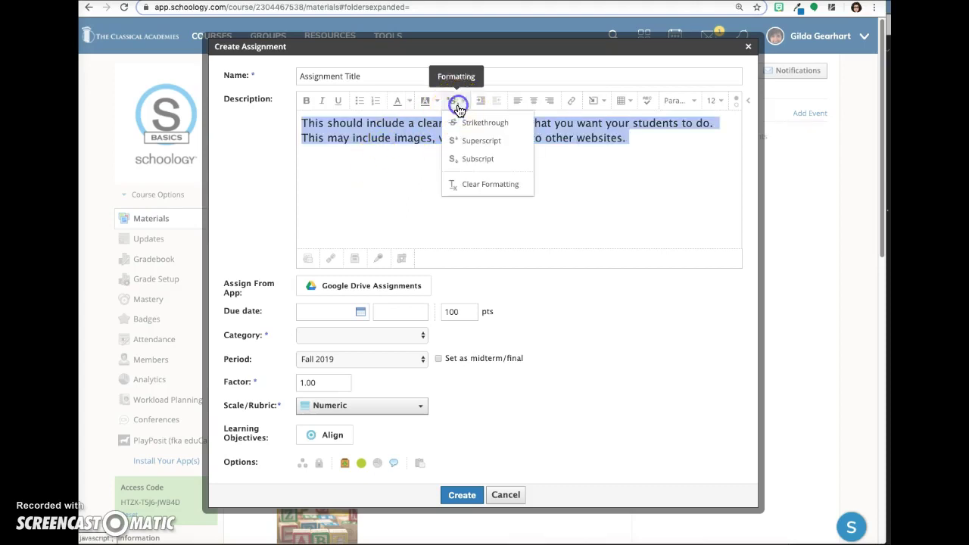
click(476, 183)
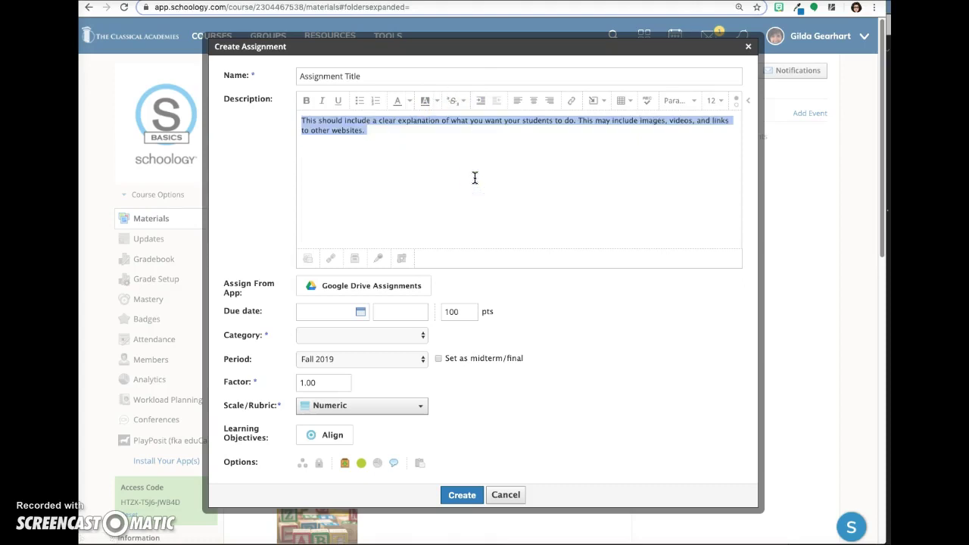
click(465, 191)
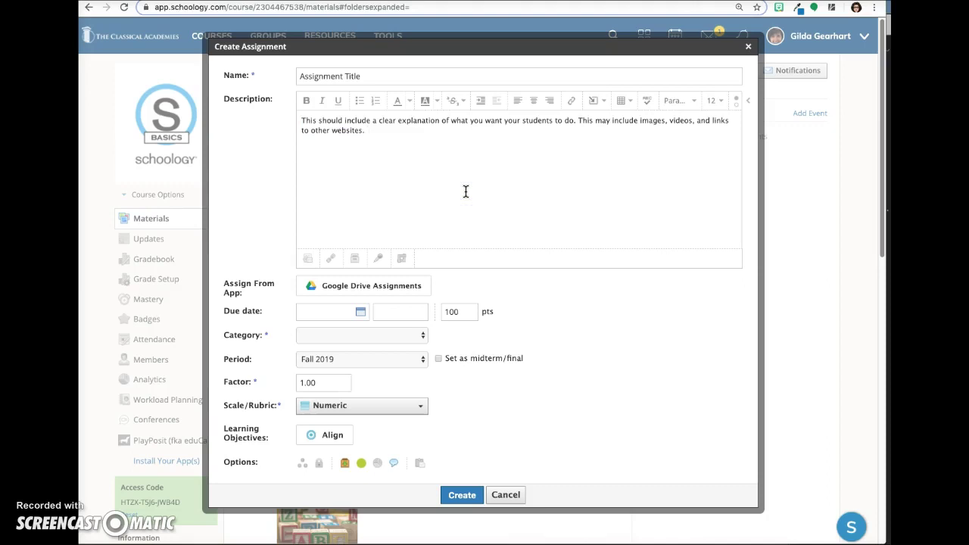
click(545, 151)
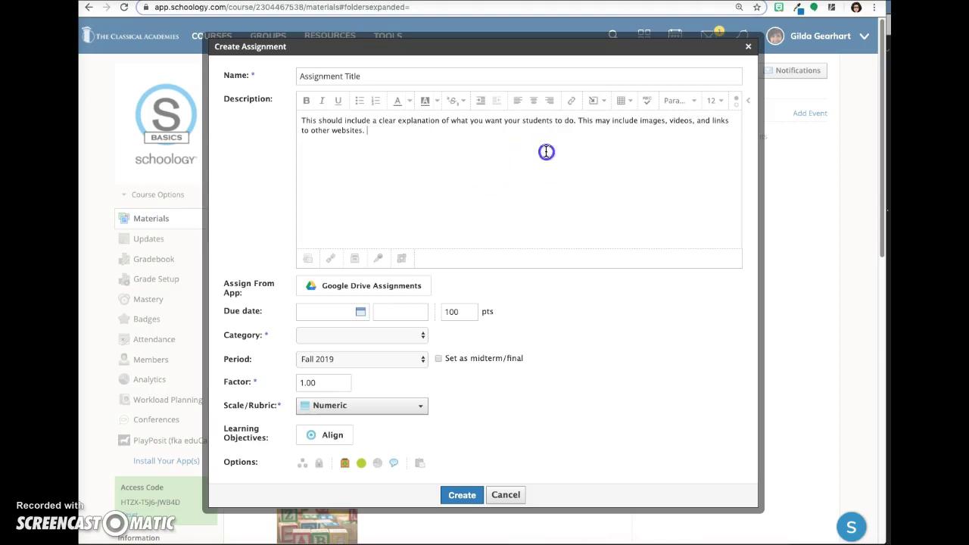
click(570, 106)
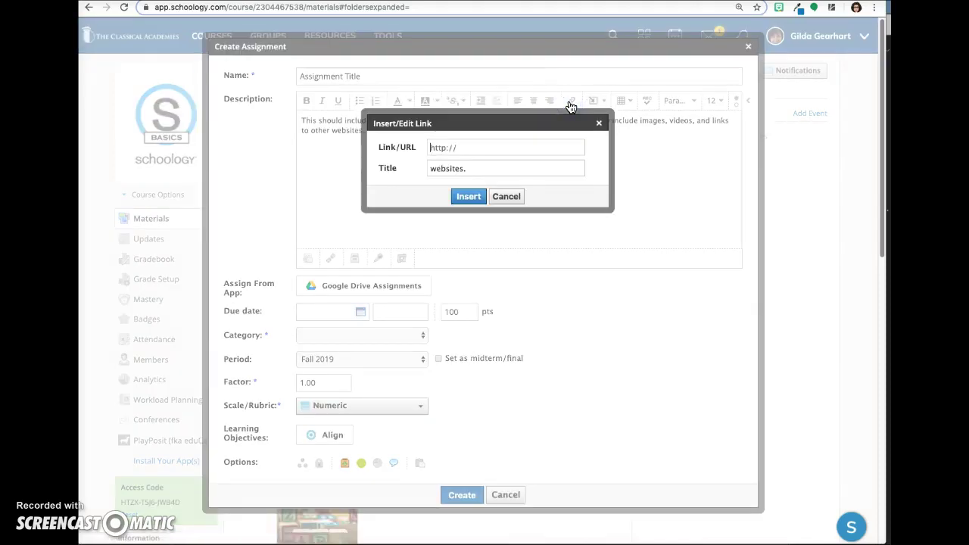
click(598, 123)
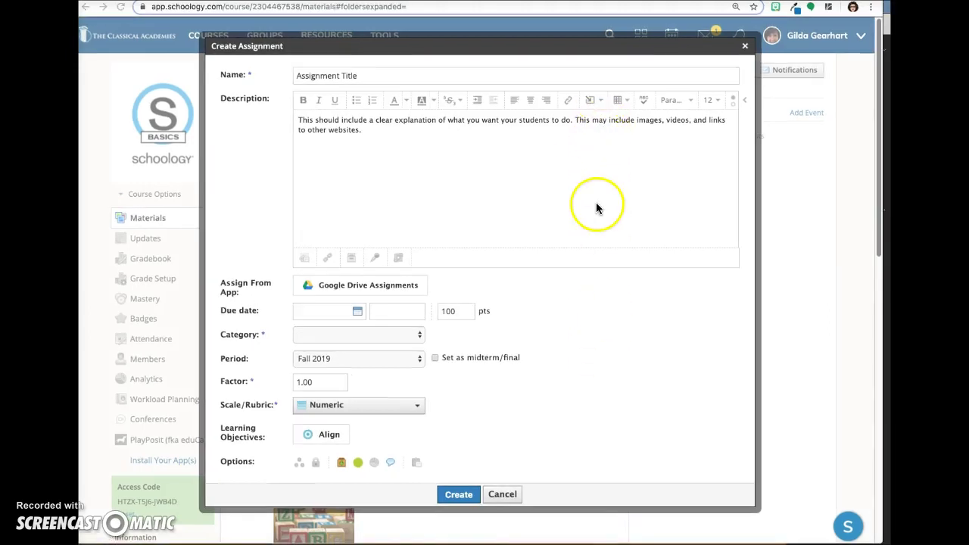
click(594, 100)
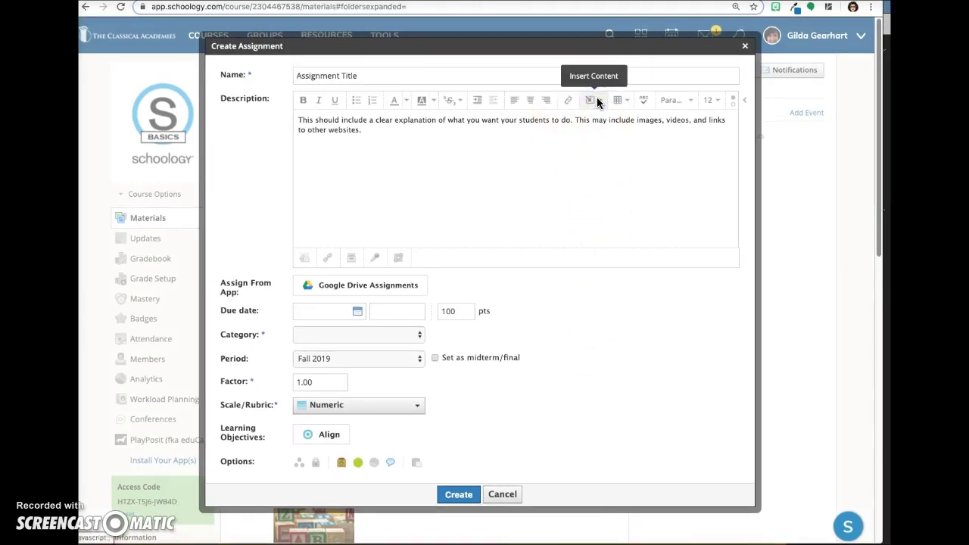
click(597, 100)
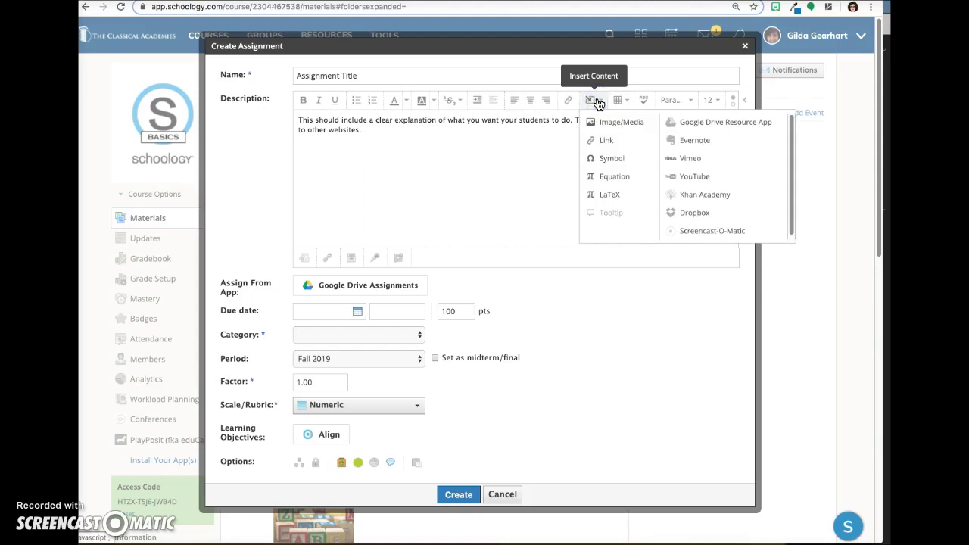
click(713, 102)
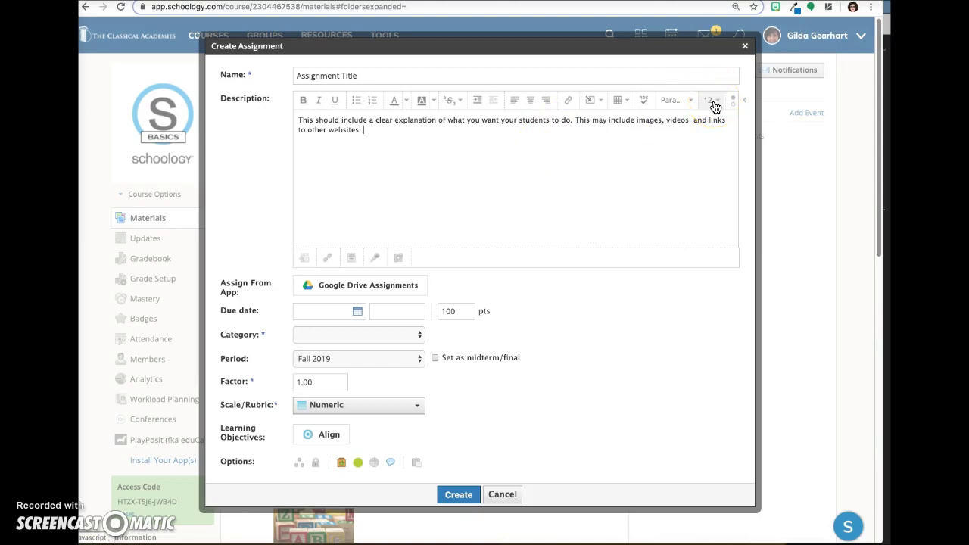
click(588, 196)
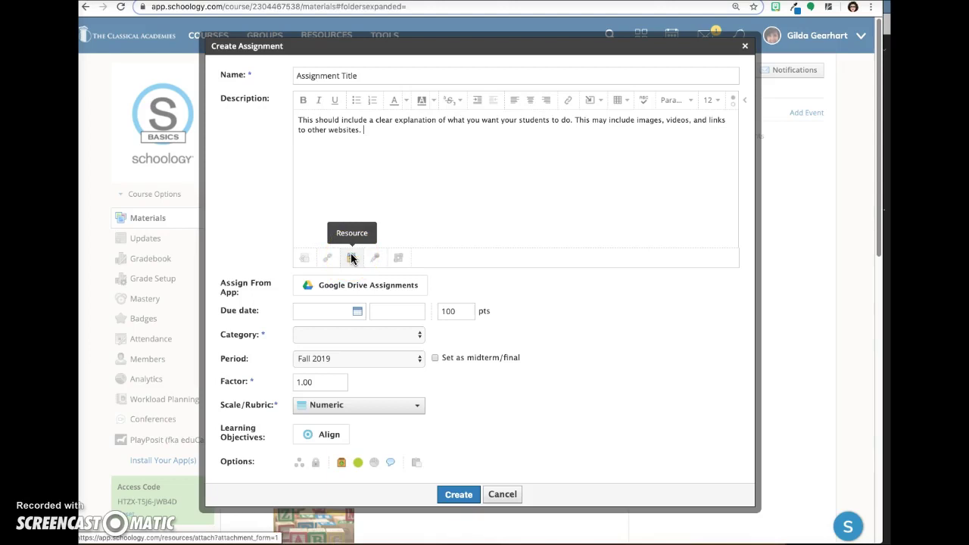
click(374, 259)
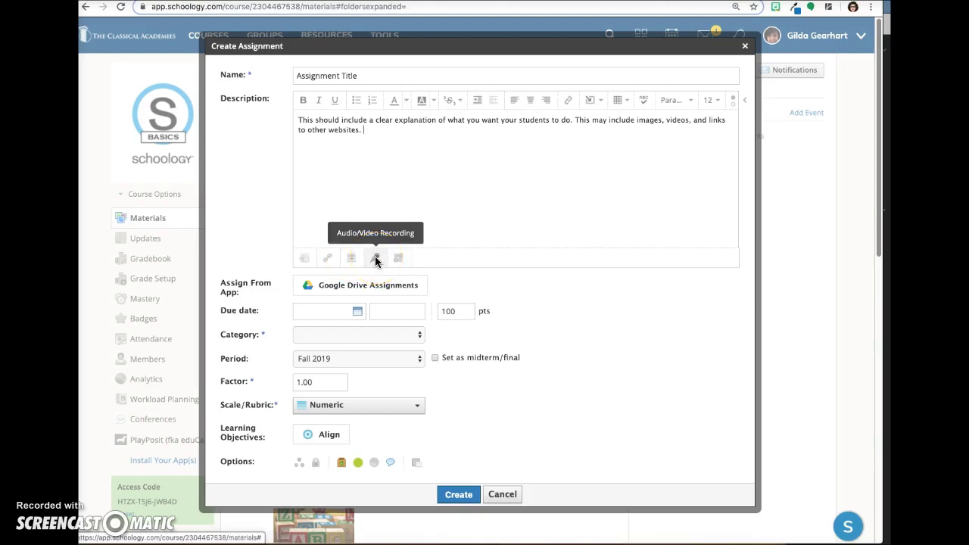
click(396, 258)
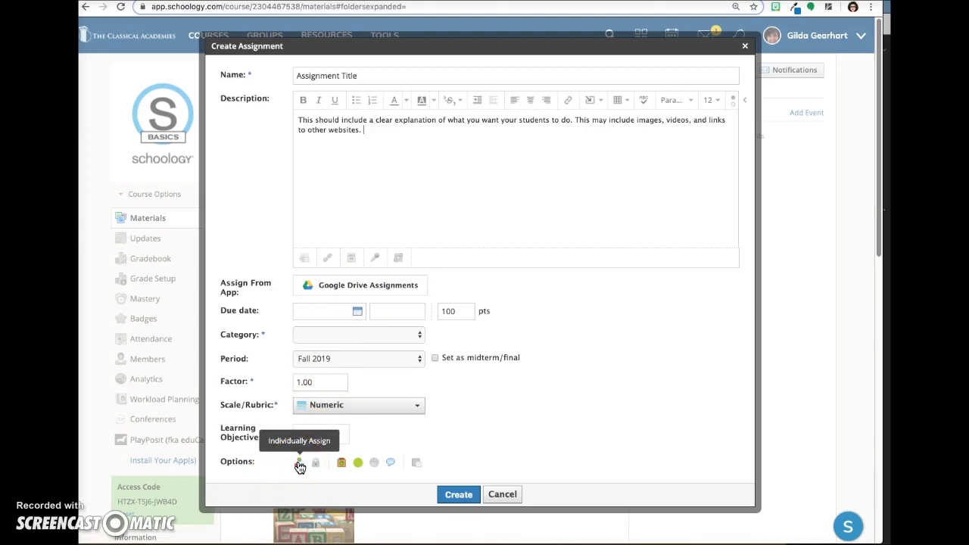
- Go through the Options icons (Individually Assign, Lock, Submissions, Published, Grade Statistics) and turn comments off
scroll(257, 379, down, 3)
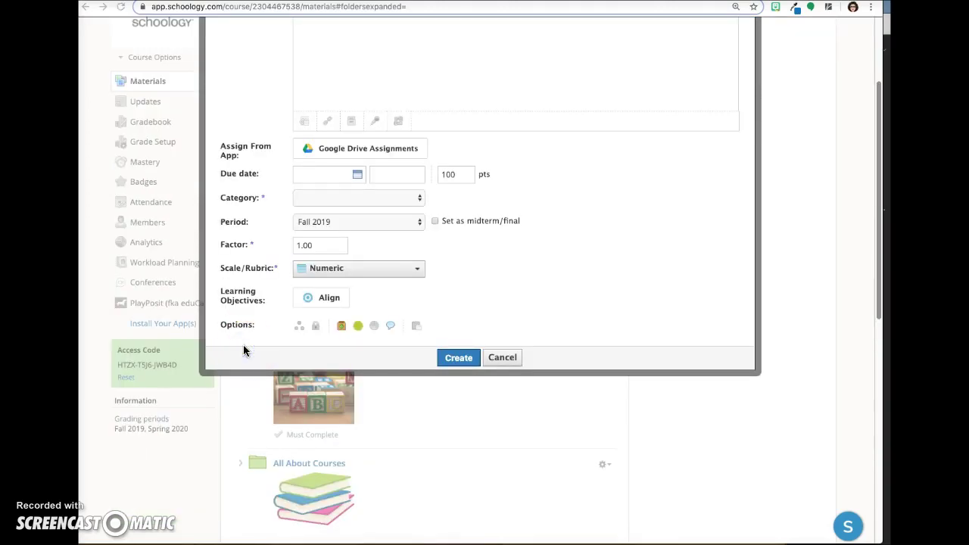
click(299, 326)
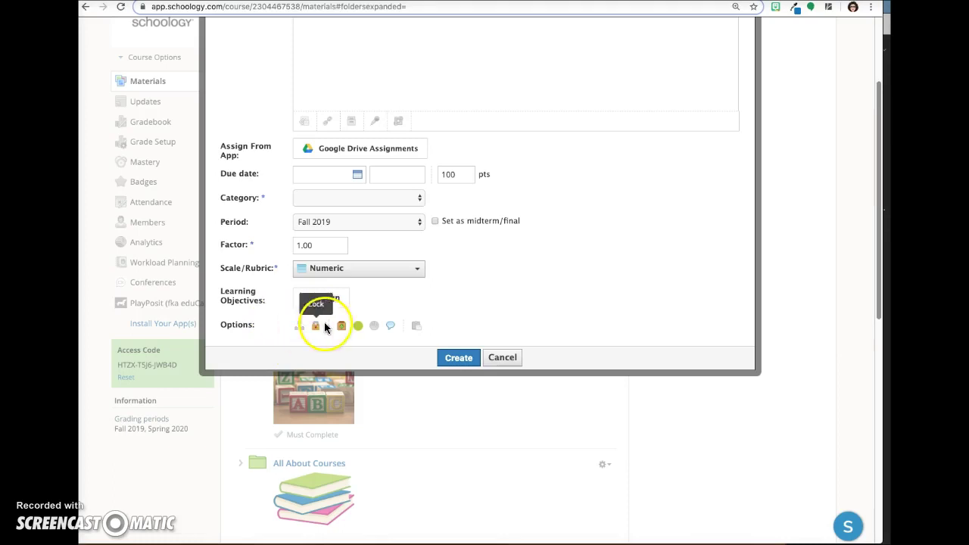
click(316, 327)
click(341, 329)
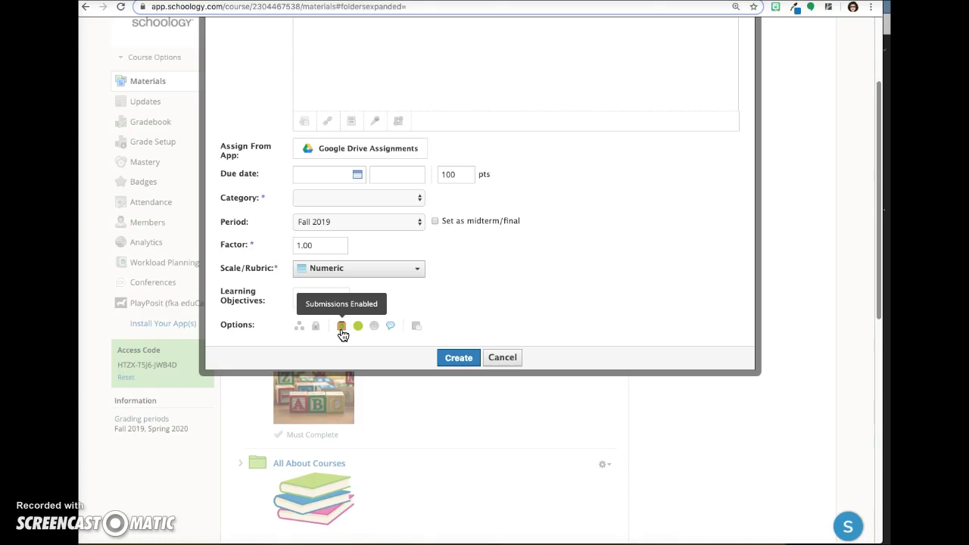
click(356, 331)
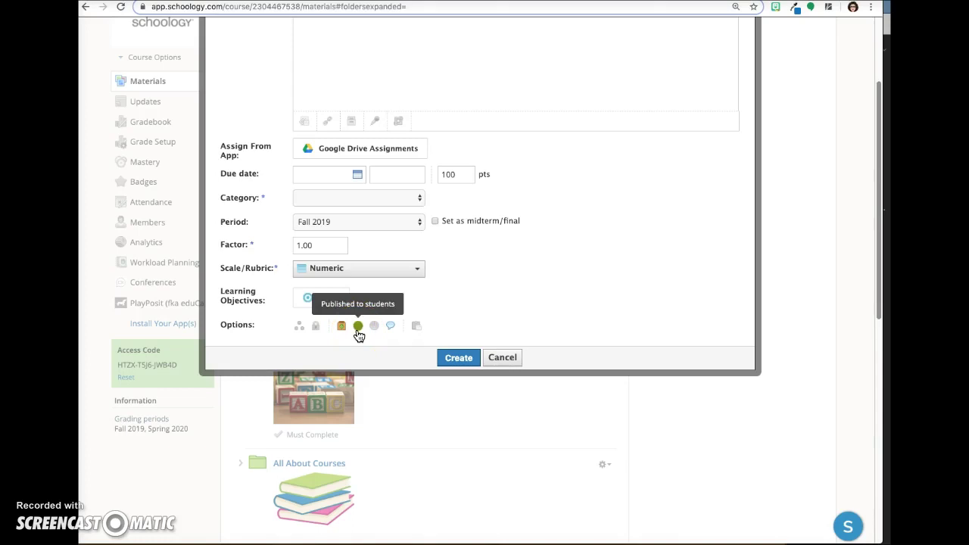
click(374, 330)
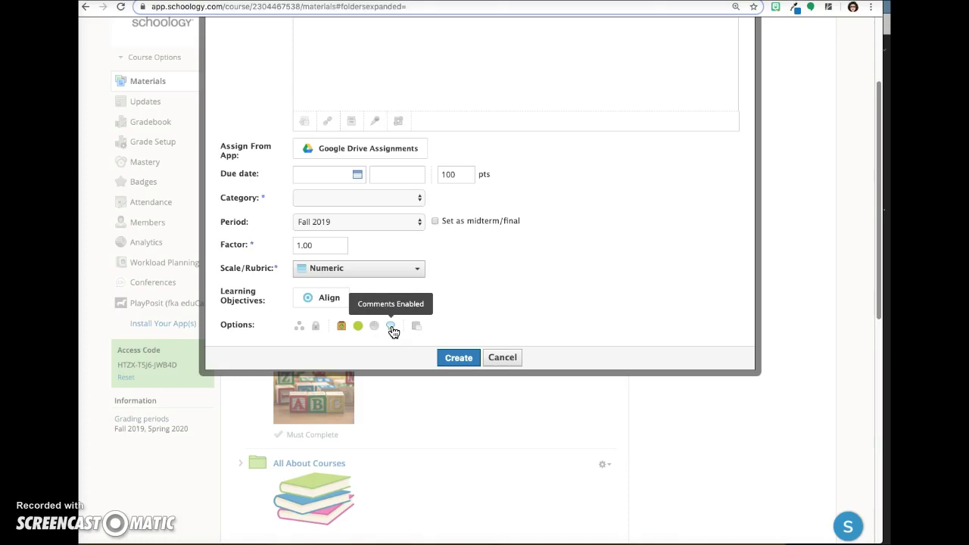
click(391, 329)
click(388, 330)
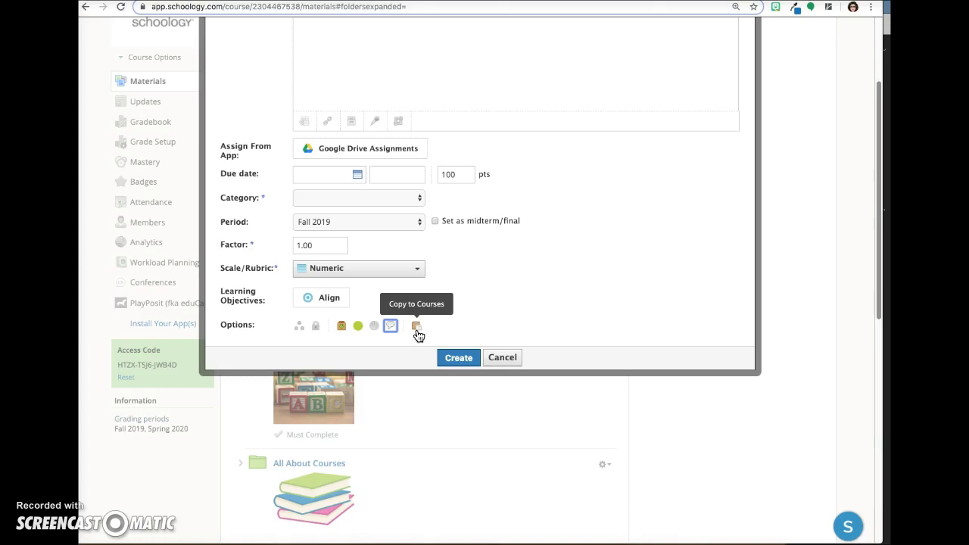
- Create the 'Assignment Title' assignment so it appears in the Materials list
click(447, 360)
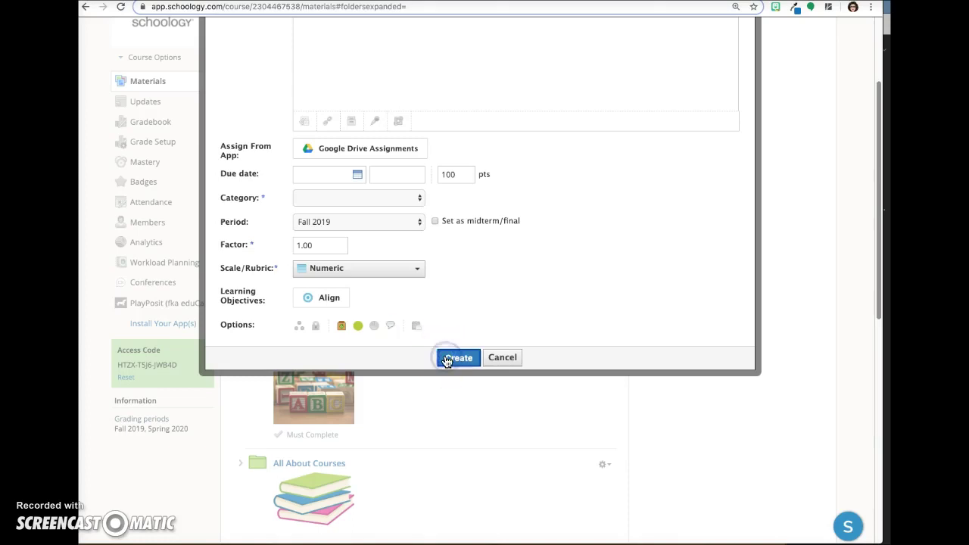
click(446, 360)
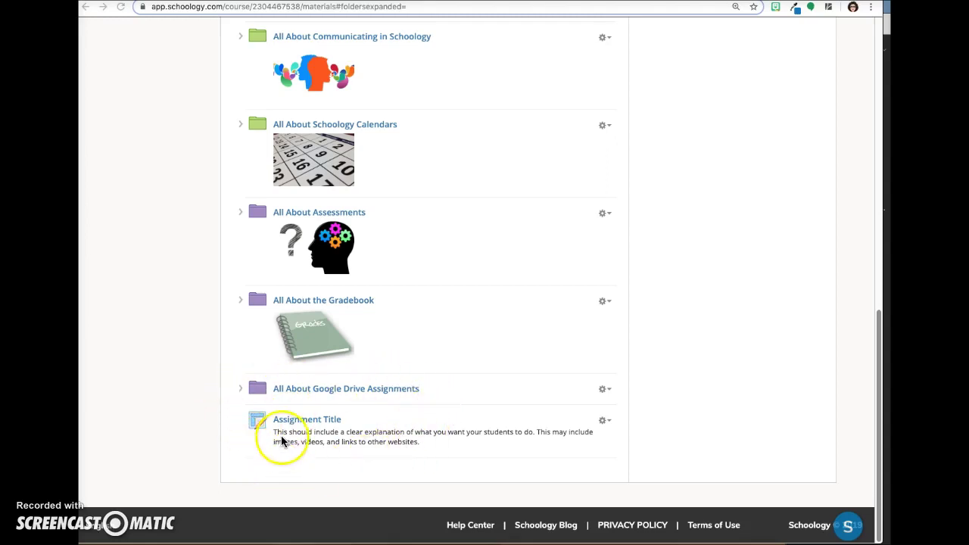
- Move Assignment Title between All About Schoology Calendars and All About Assessments, then return to the top
click(297, 422)
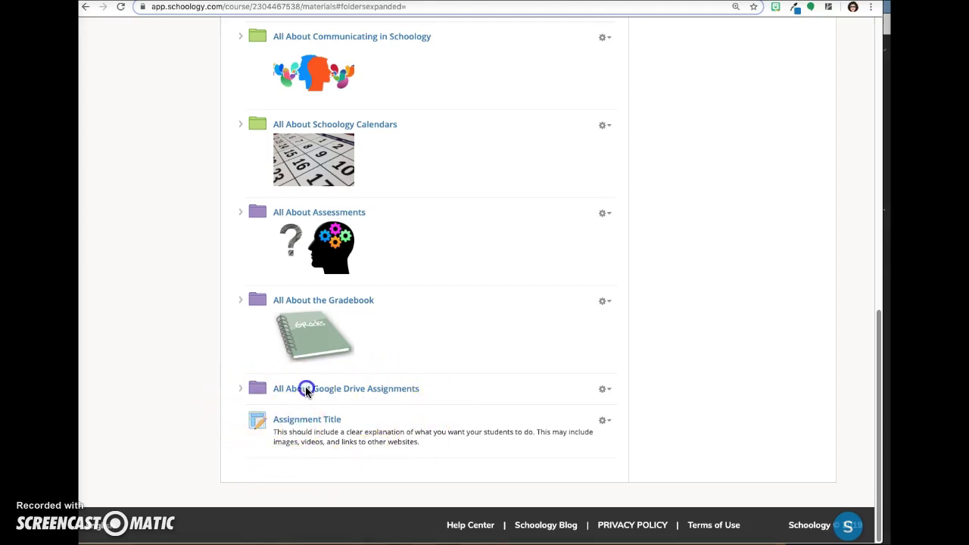
drag(308, 325, 310, 242)
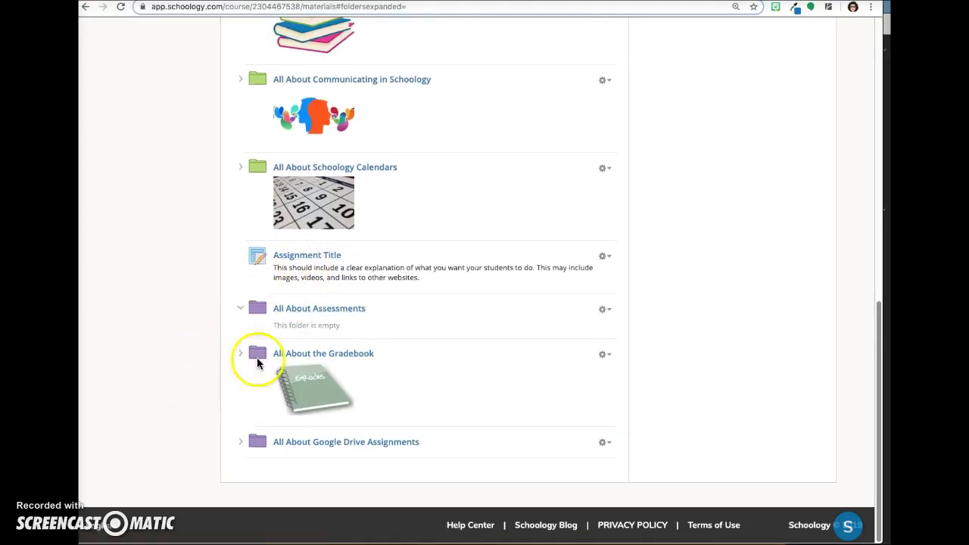
drag(259, 348, 345, 157)
click(345, 154)
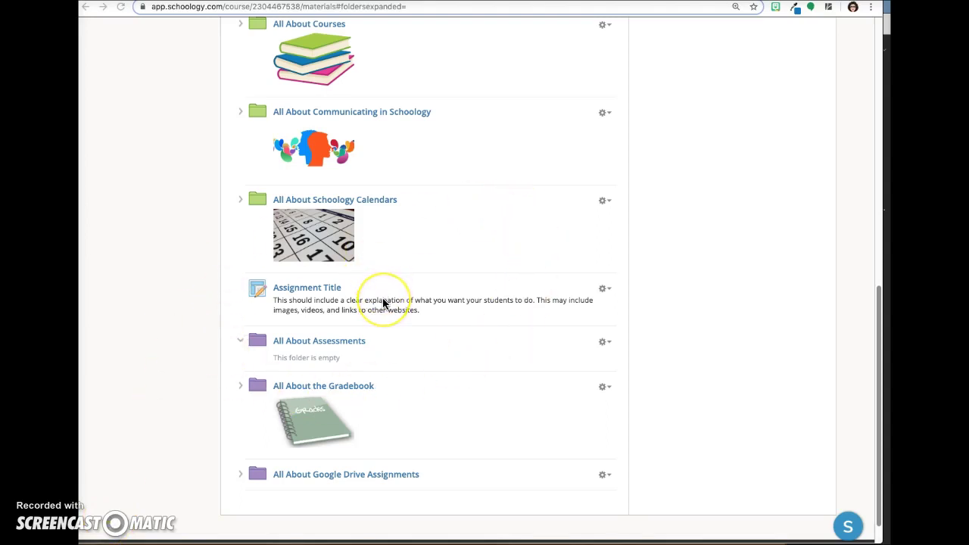
scroll(402, 310, up, 8)
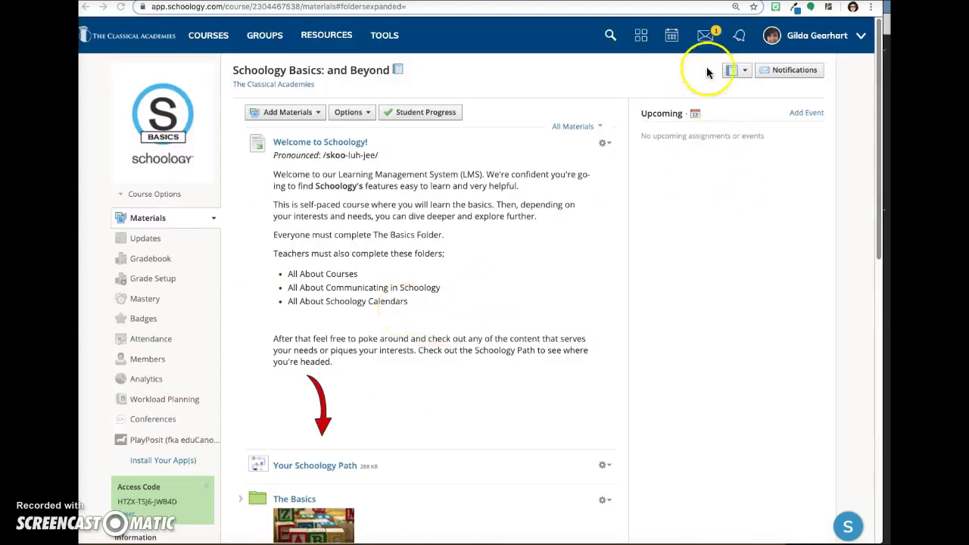
- Open the notifications panel to view recent replies and submissions
click(738, 36)
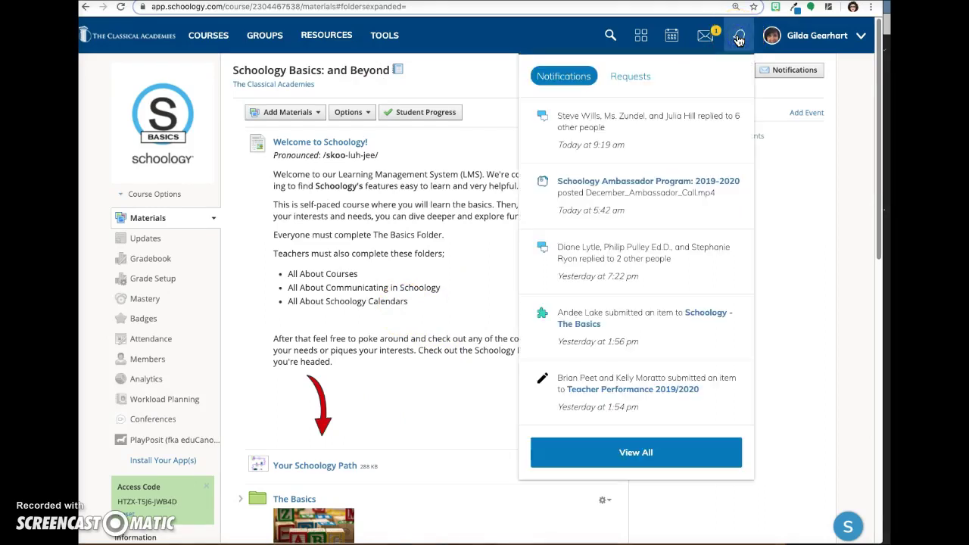